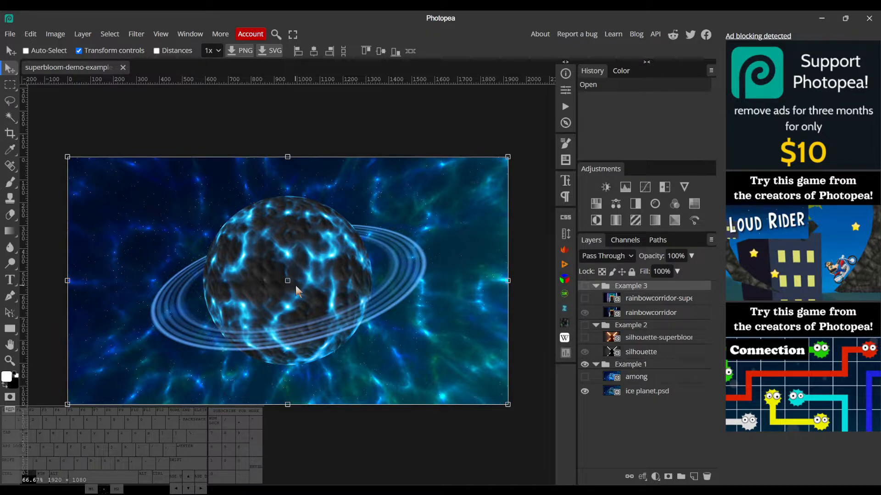
Examine the ice planet artwork's glowing details, and show the among layer in the Example 1 group
{"action": "scroll", "coordinate": [295, 285], "scroll_direction": "up", "scroll_amount": 1, "text": "alt"}
{"action": "scroll", "coordinate": [296, 286], "scroll_direction": "up", "scroll_amount": 4, "text": "alt"}
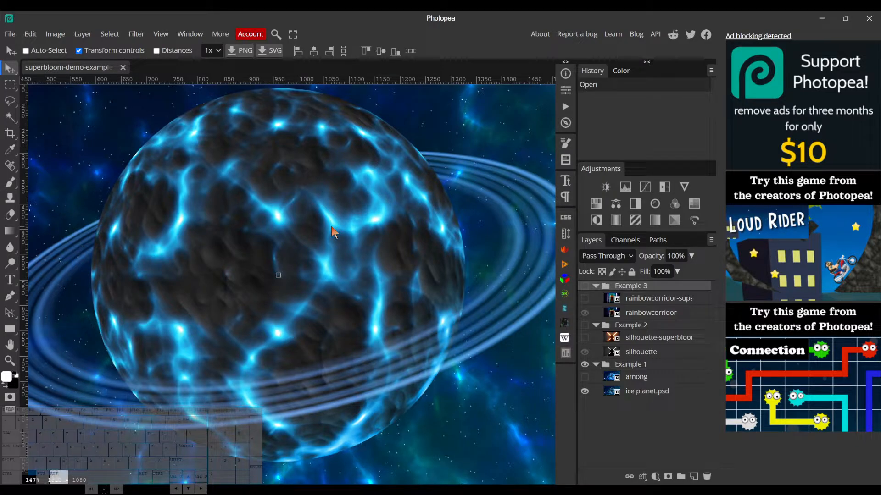
{"action": "scroll", "coordinate": [331, 227], "scroll_direction": "down", "scroll_amount": 1, "text": "alt"}
{"action": "scroll", "coordinate": [331, 227], "scroll_direction": "down", "scroll_amount": 3, "text": "alt"}
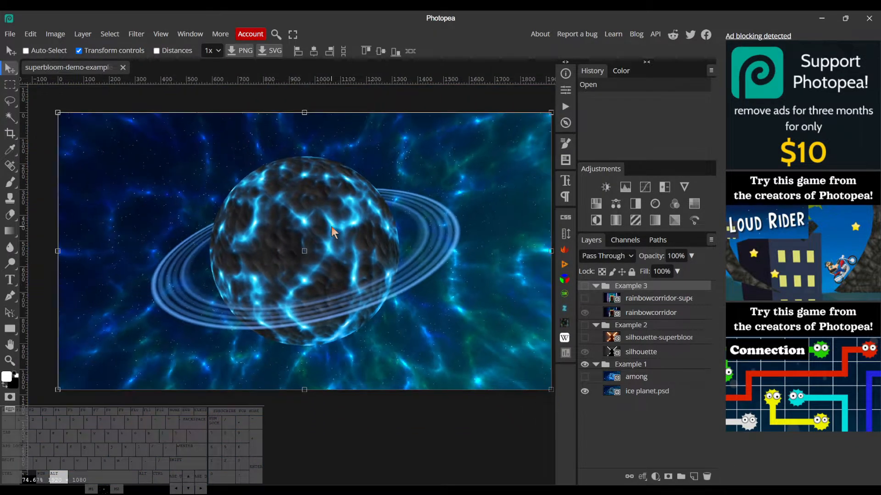
{"action": "left_click_drag", "start_coordinate": [340, 229], "coordinate": [313, 259]}
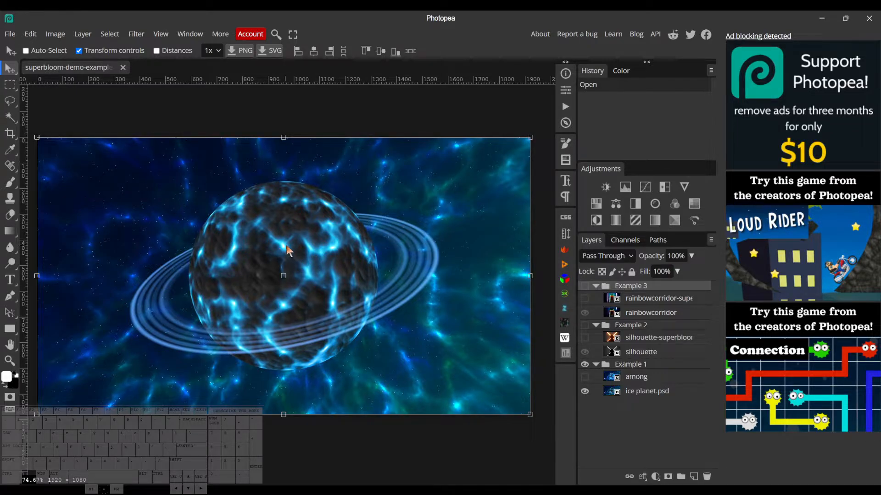
{"action": "left_click", "coordinate": [584, 377]}
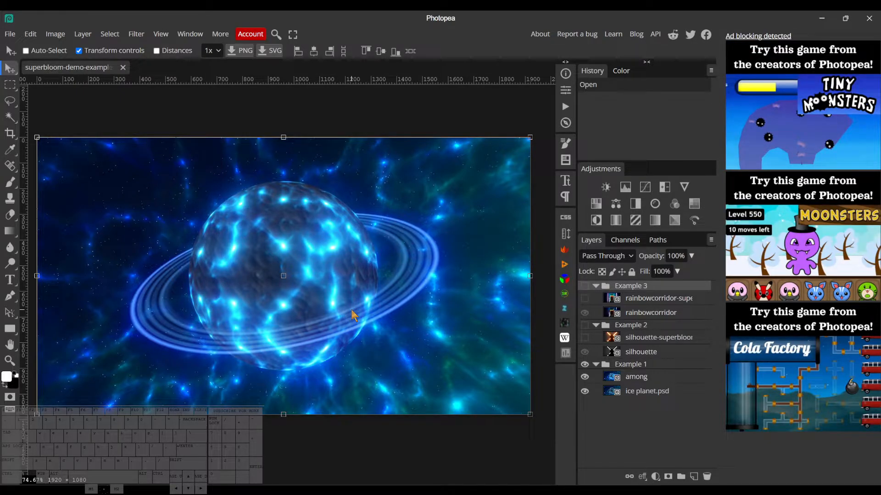
Show the Example 2 and Example 3 groups together with the superbloom layer inside each one
{"action": "left_click", "coordinate": [585, 326]}
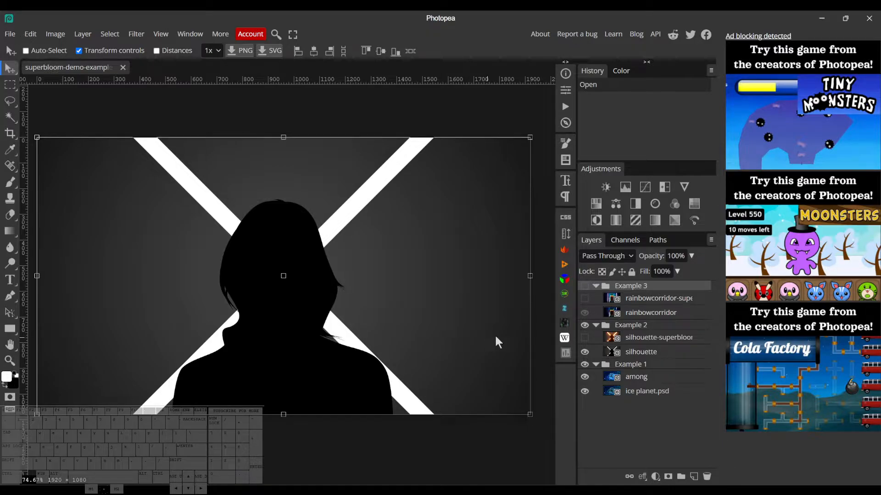
{"action": "left_click", "coordinate": [585, 338]}
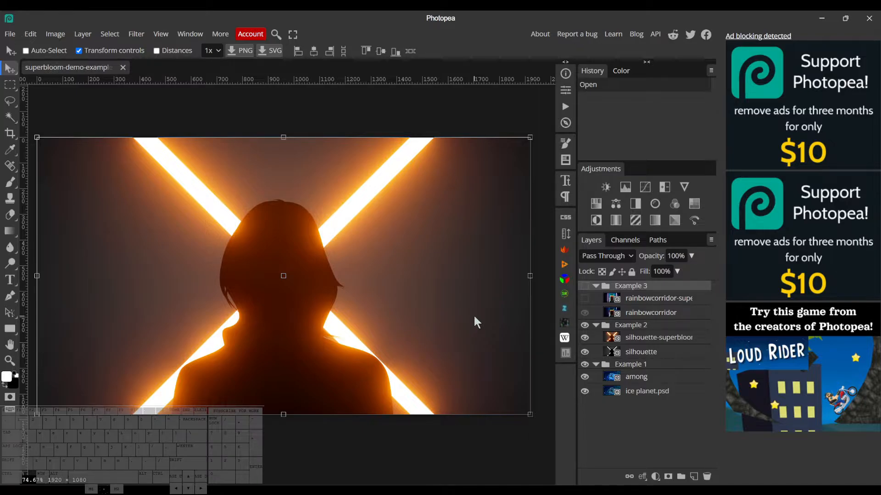
{"action": "left_click", "coordinate": [586, 286]}
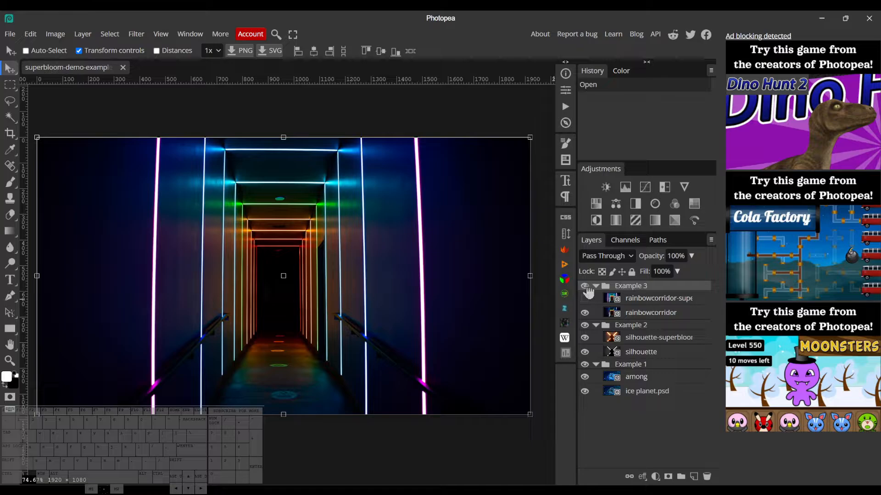
{"action": "left_click", "coordinate": [584, 299]}
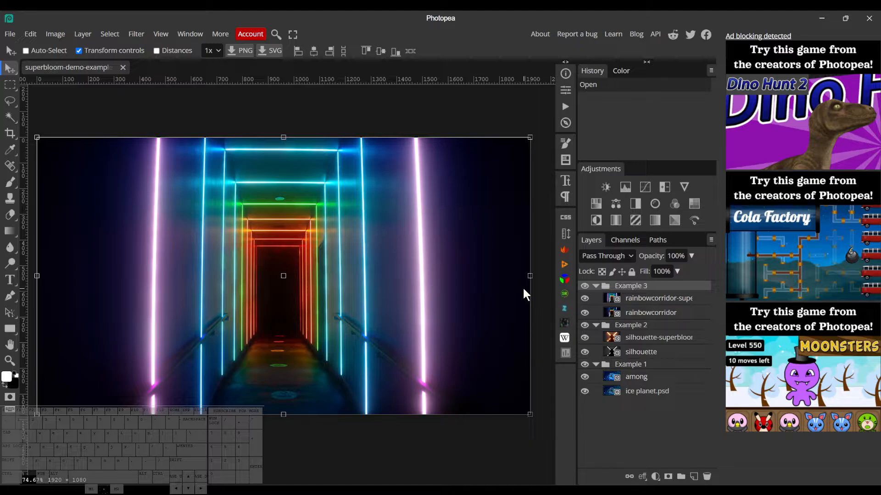
Compare the rainbow corridor image with and without its superbloom layer by repeatedly hiding and showing that layer
{"action": "left_click", "coordinate": [585, 299]}
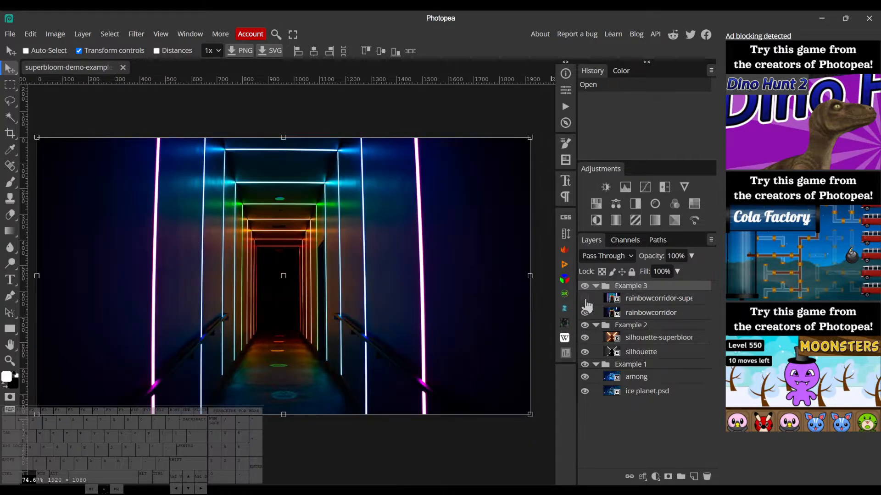
{"action": "left_click", "coordinate": [585, 299]}
{"action": "left_click", "coordinate": [586, 300]}
{"action": "left_click", "coordinate": [585, 300]}
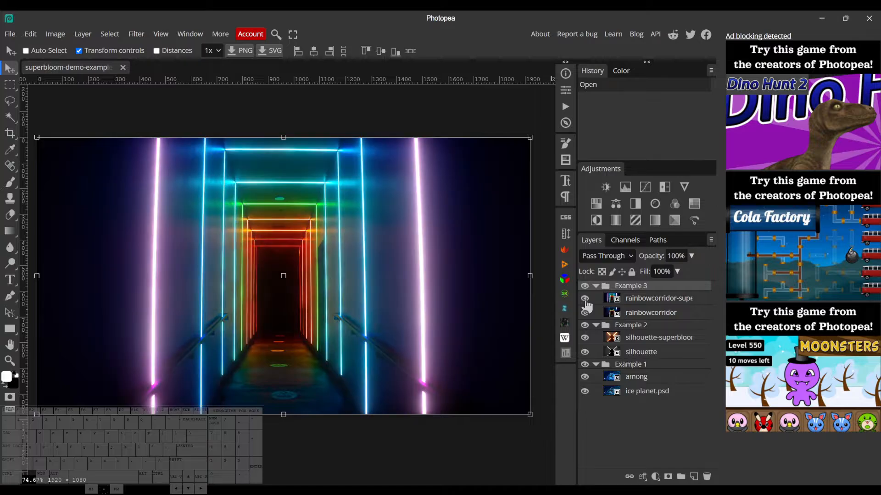
{"action": "left_click", "coordinate": [585, 300]}
{"action": "left_click", "coordinate": [586, 300]}
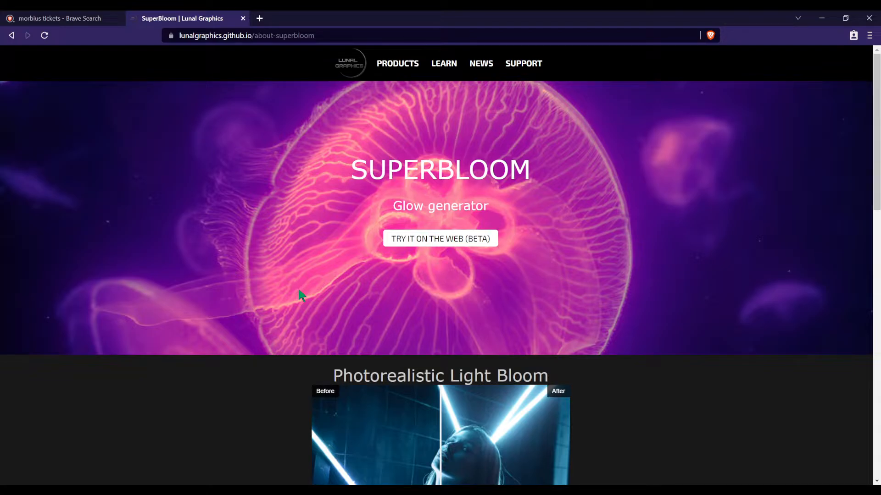
In the browser, launch the web beta of SuperBloom and upload the photo of the crouching man under the overpass
{"action": "scroll", "coordinate": [299, 295], "scroll_direction": "down", "scroll_amount": 1}
{"action": "scroll", "coordinate": [299, 295], "scroll_direction": "up", "scroll_amount": 1}
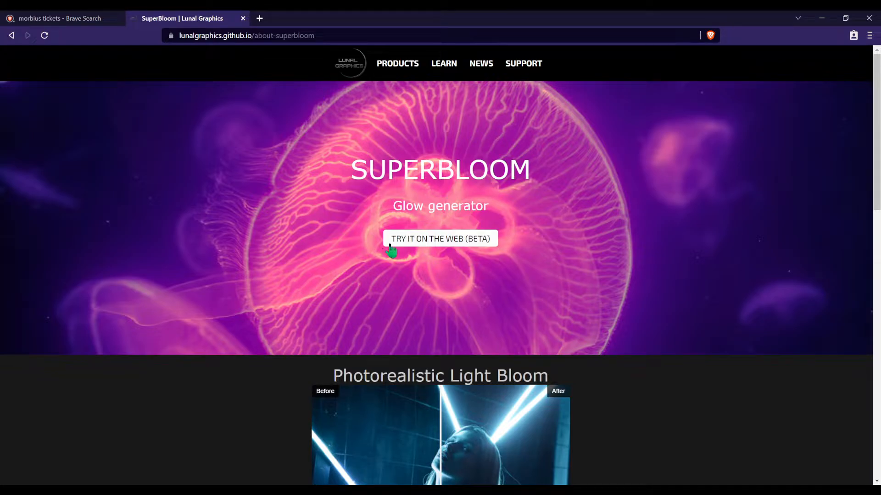
{"action": "left_click", "coordinate": [481, 248]}
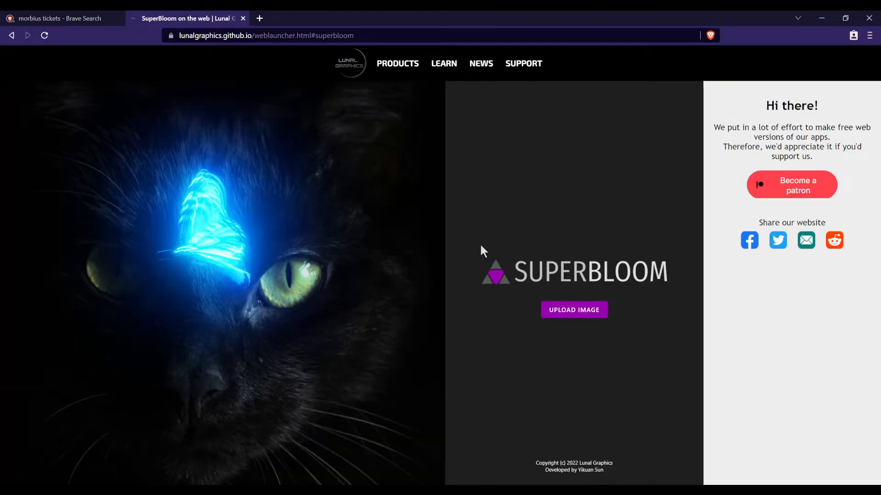
{"action": "left_click", "coordinate": [564, 313]}
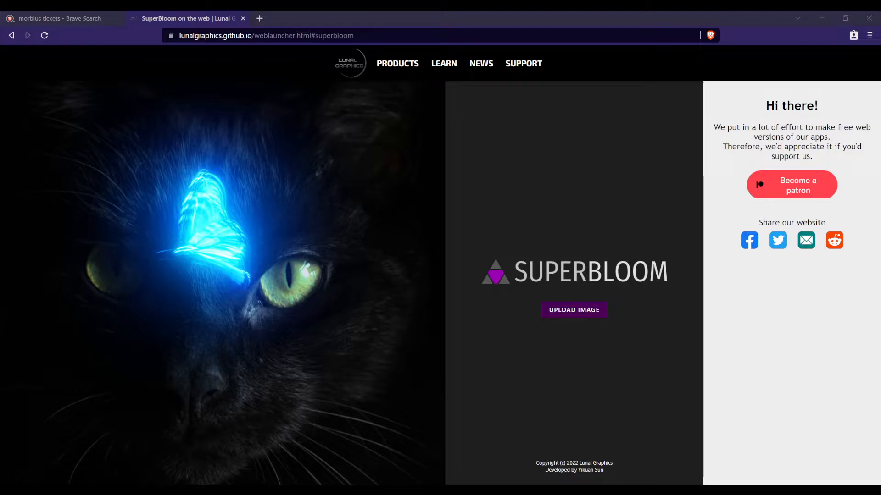
{"action": "double_click", "coordinate": [341, 245]}
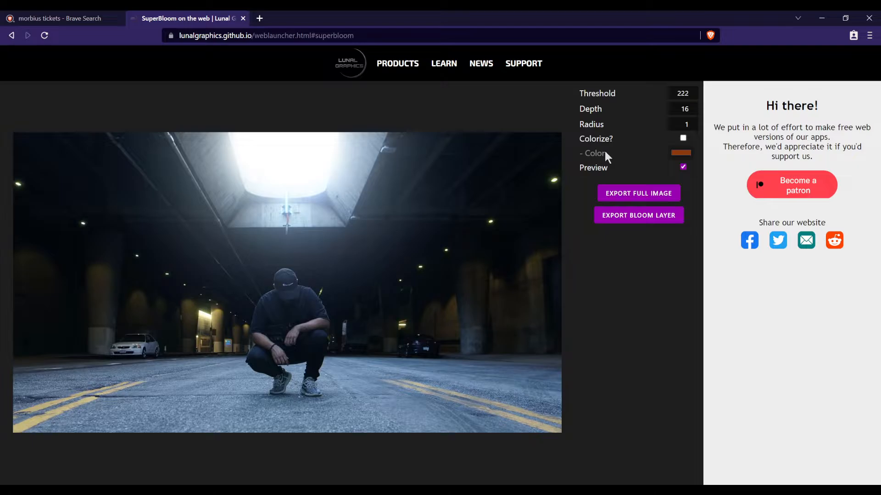
Try a bloom Threshold of 100 and then 150 on the uploaded photo
{"action": "double_click", "coordinate": [674, 94]}
{"action": "left_click", "coordinate": [485, 223]}
{"action": "double_click", "coordinate": [683, 92]}
{"action": "type", "text": "100"}
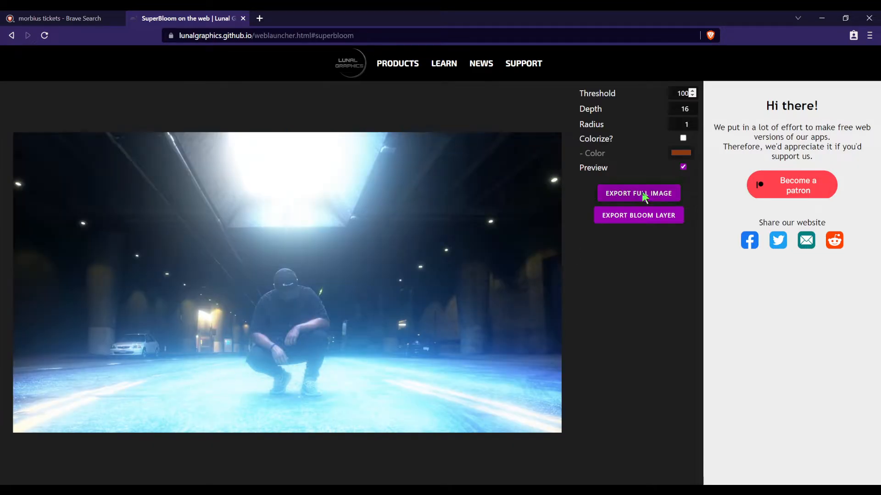
{"action": "left_click", "coordinate": [674, 97]}
{"action": "key", "text": "BackSpace"}
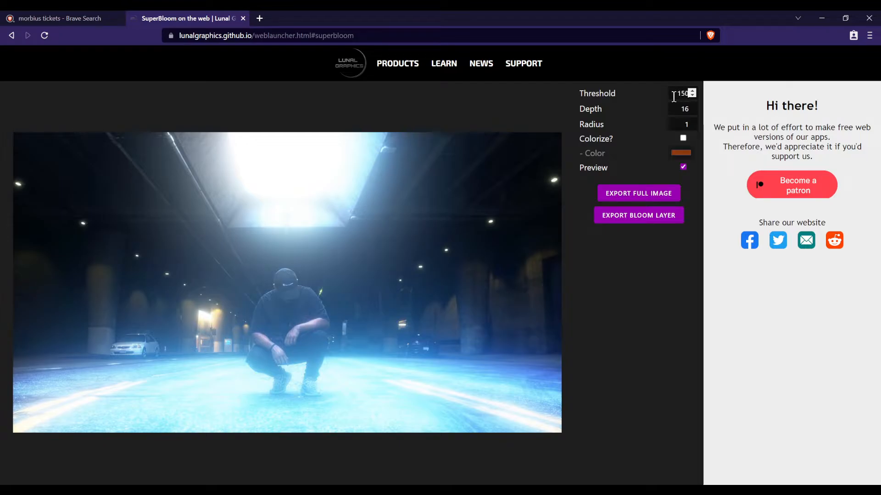
{"action": "type", "text": "150"}
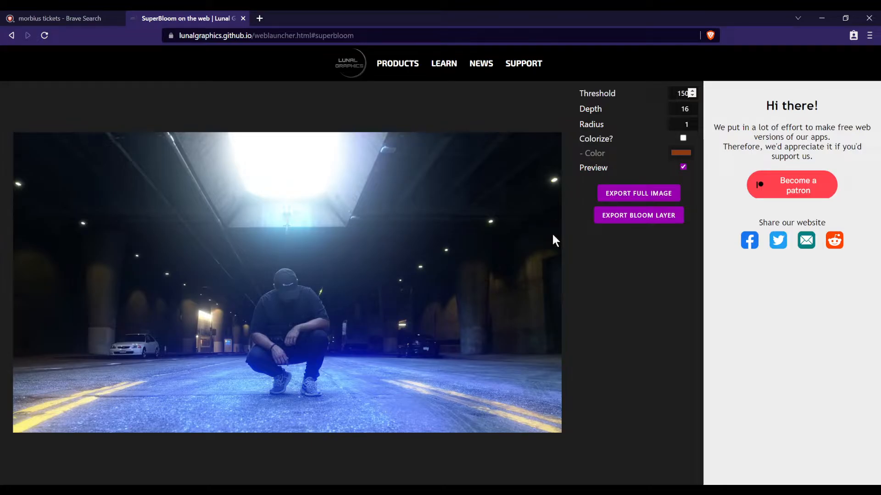
Set the bloom Threshold back to 222 and the Depth to 12
{"action": "double_click", "coordinate": [680, 94]}
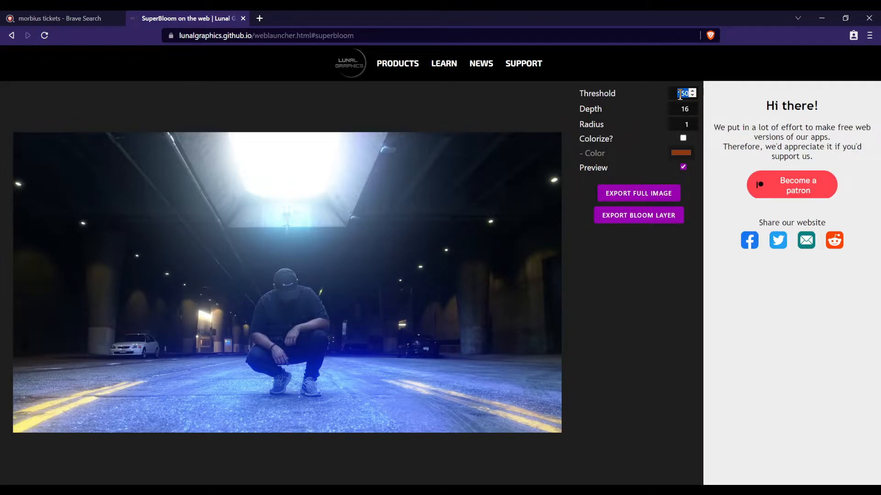
{"action": "type", "text": "222"}
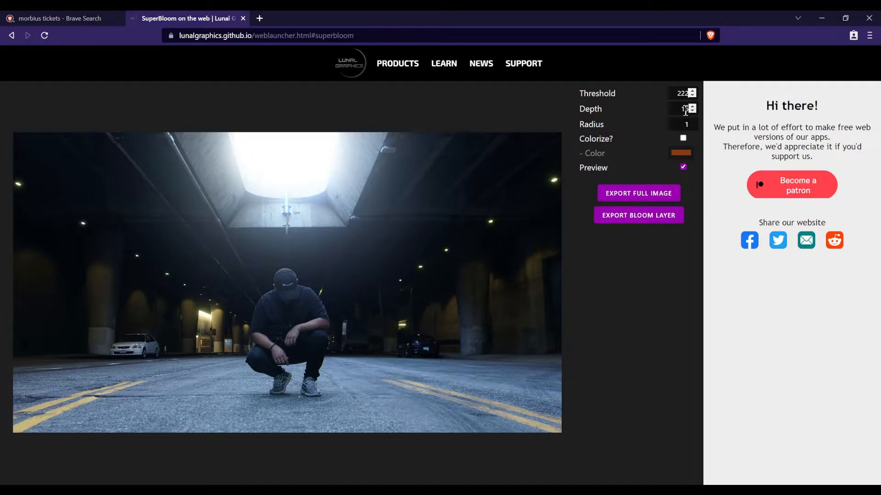
{"action": "key", "text": "Tab"}
{"action": "left_click", "coordinate": [575, 109]}
{"action": "double_click", "coordinate": [683, 109]}
{"action": "type", "text": "12"}
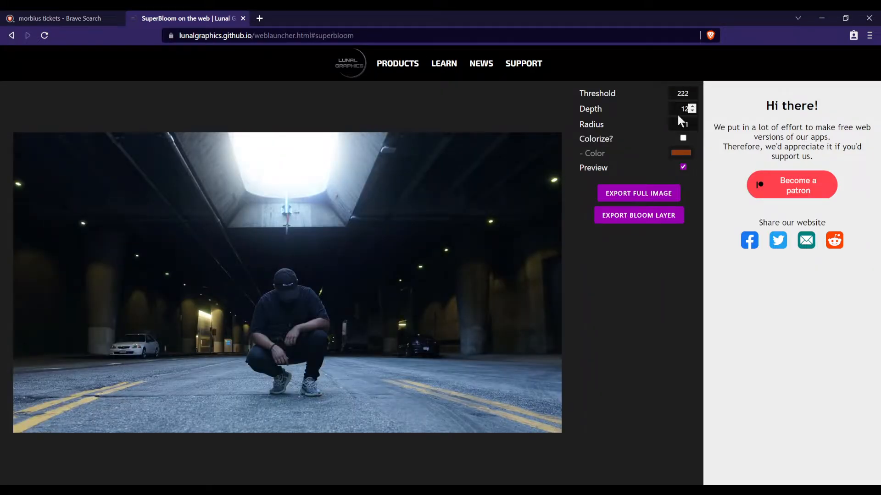
Set the bloom Radius to 1.5 and lower it stepwise to 1.1
{"action": "double_click", "coordinate": [678, 120]}
{"action": "type", "text": "0.5"}
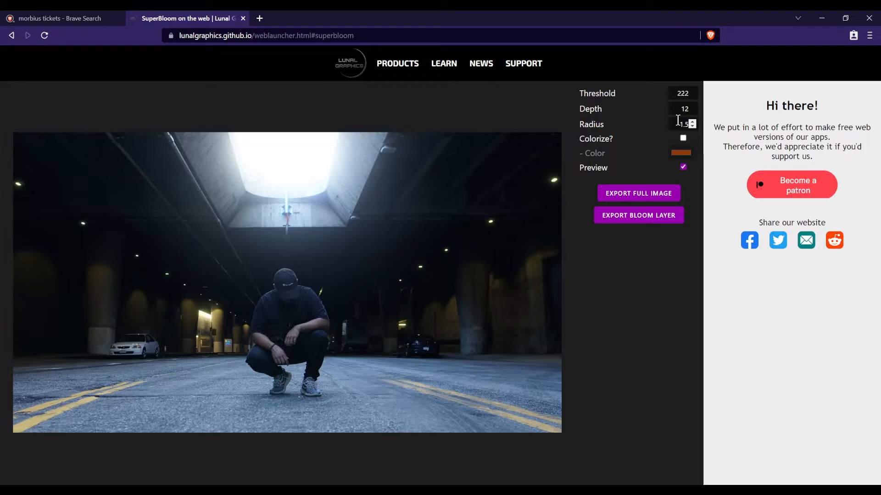
{"action": "key", "text": "Down"}
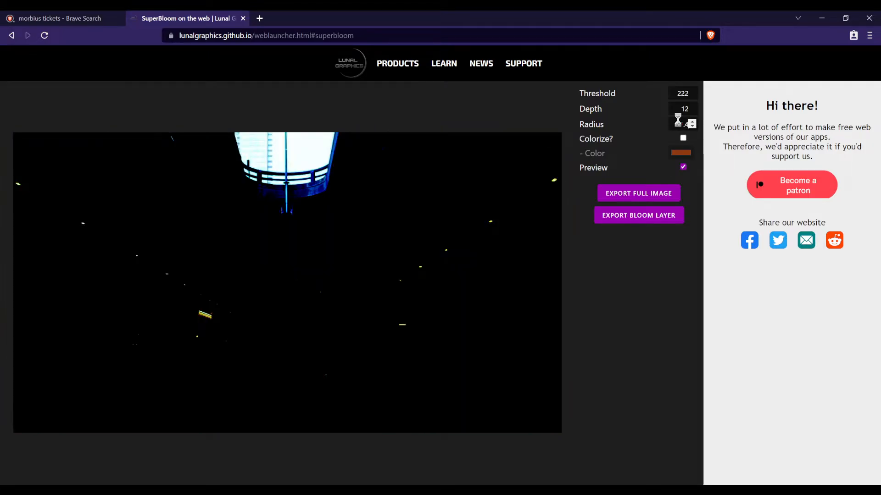
{"action": "key", "text": "Down"}
{"action": "key", "text": "Down"}
{"action": "key", "text": "Down"}
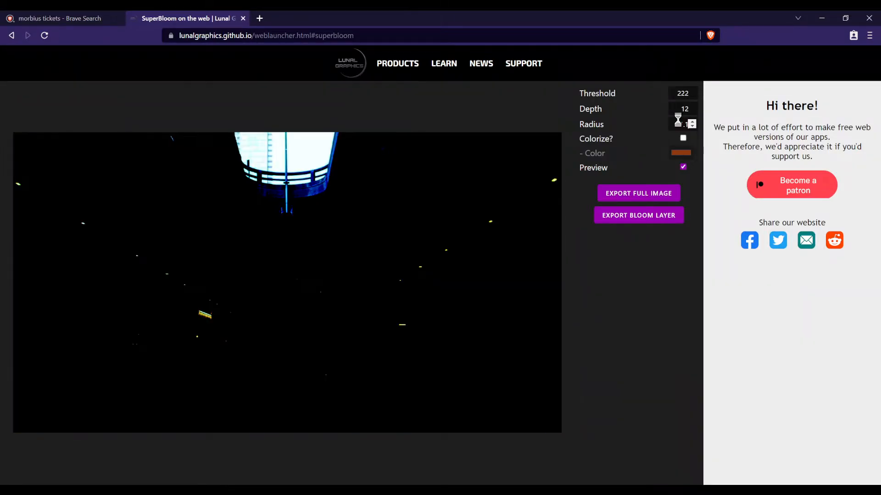
Set the bloom Radius to 0.5
{"action": "double_click", "coordinate": [678, 124]}
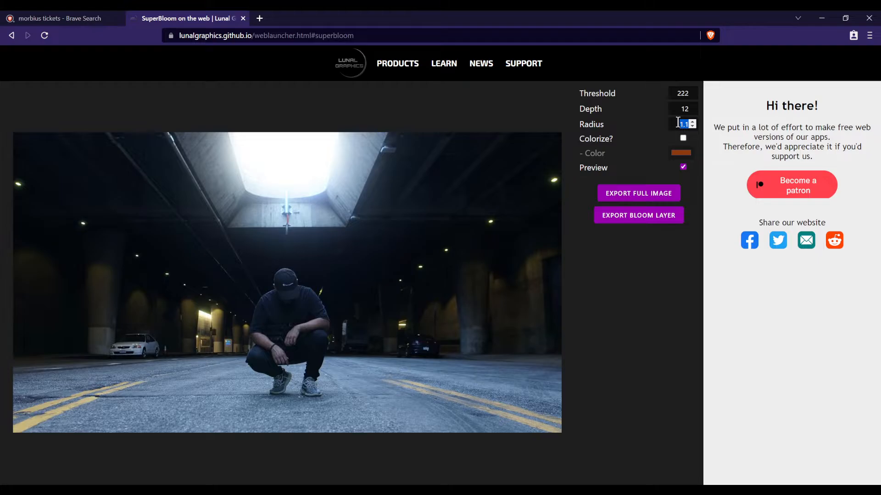
{"action": "type", "text": "0.5"}
{"action": "key", "text": "Return"}
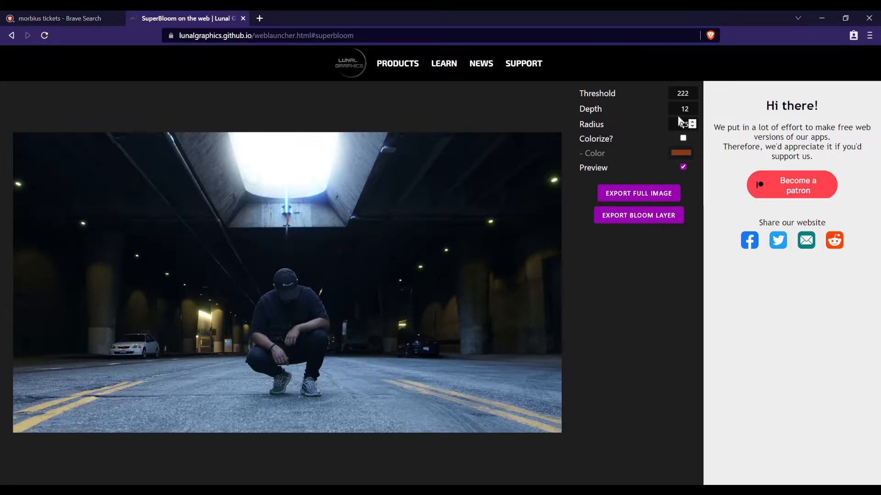
Try a bloom Depth of 18, followed by a Depth of 20
{"action": "double_click", "coordinate": [677, 110]}
{"action": "type", "text": "18"}
{"action": "key", "text": "Return"}
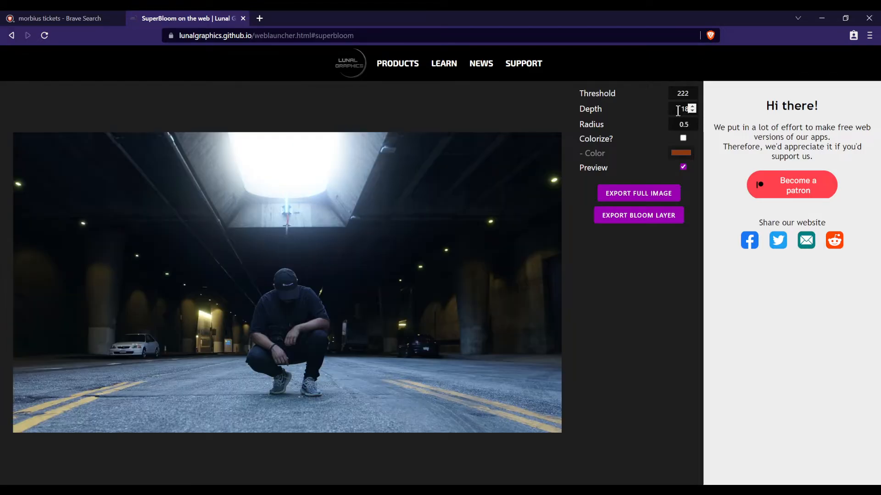
{"action": "key", "text": "BackSpace"}
{"action": "key", "text": "BackSpace"}
{"action": "type", "text": "20"}
{"action": "key", "text": "Return"}
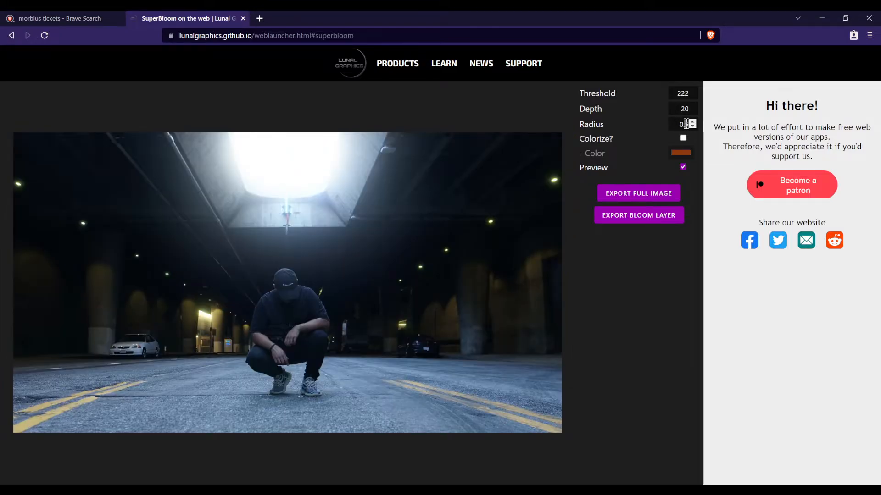
Set the bloom Radius to 0.3 and the Depth to 23
{"action": "type", "text": ".3"}
{"action": "key", "text": "Return"}
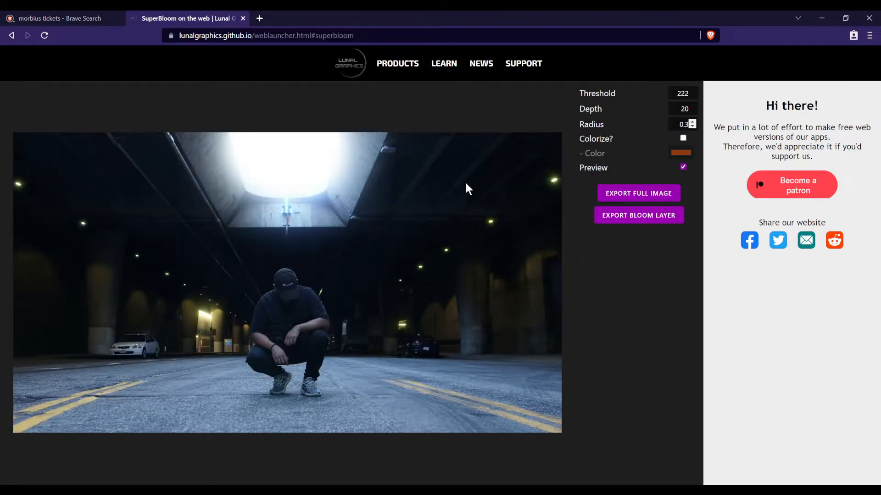
{"action": "double_click", "coordinate": [680, 109]}
{"action": "type", "text": "23"}
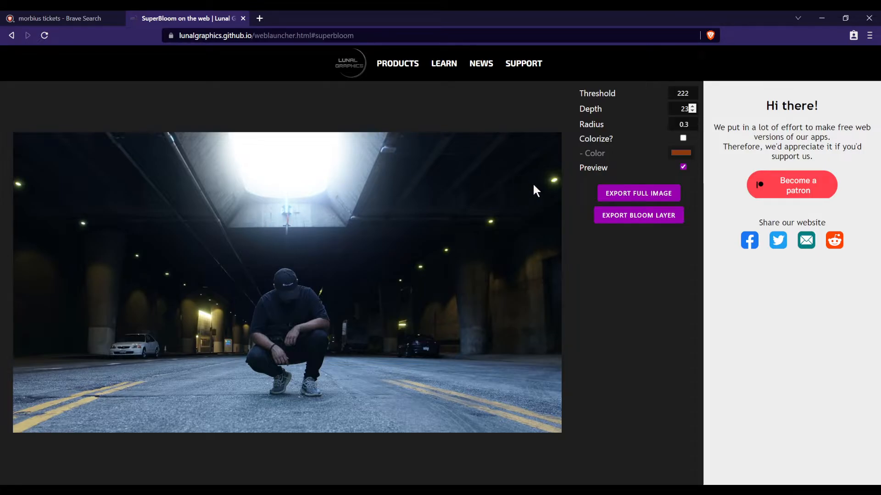
{"action": "left_click", "coordinate": [602, 125]}
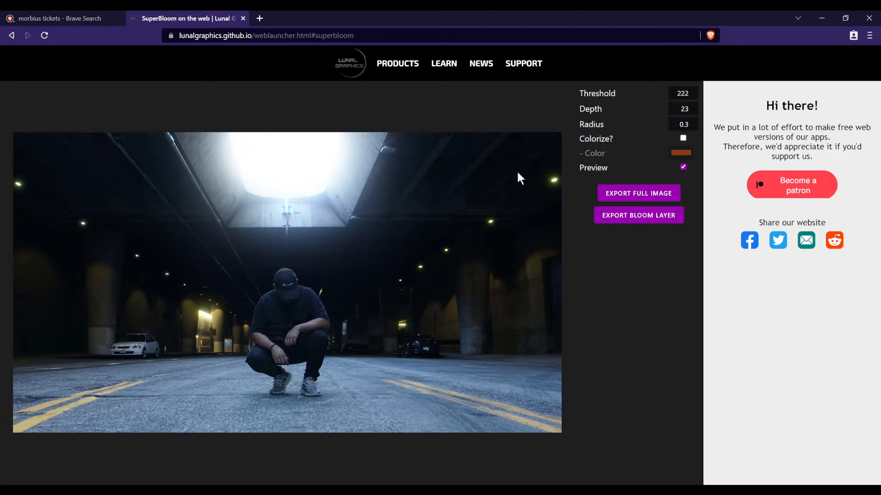
Enable Colorize with an orange-red bloom color, and compare the result with the original by switching the preview off and on
{"action": "left_click", "coordinate": [682, 138]}
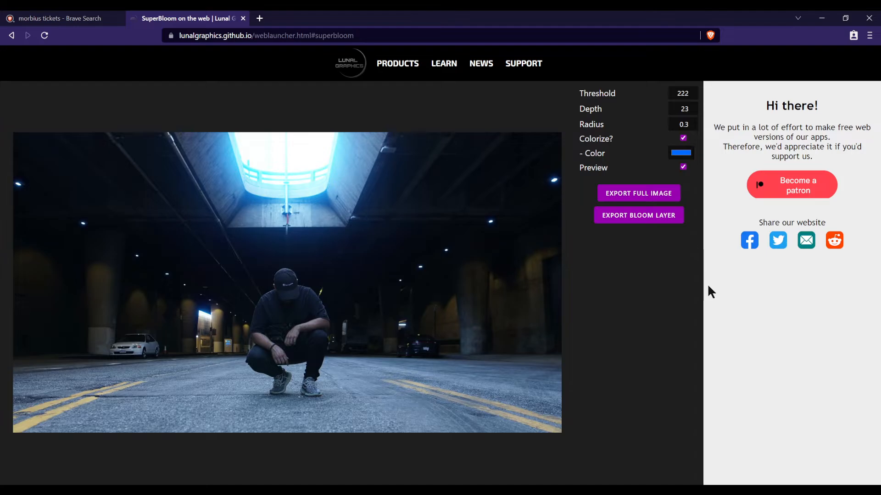
{"action": "left_click", "coordinate": [778, 243]}
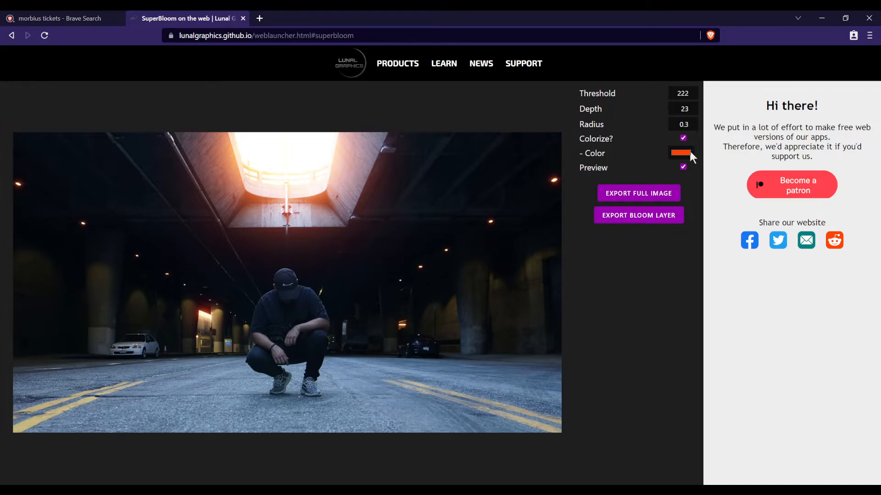
{"action": "left_click", "coordinate": [683, 167]}
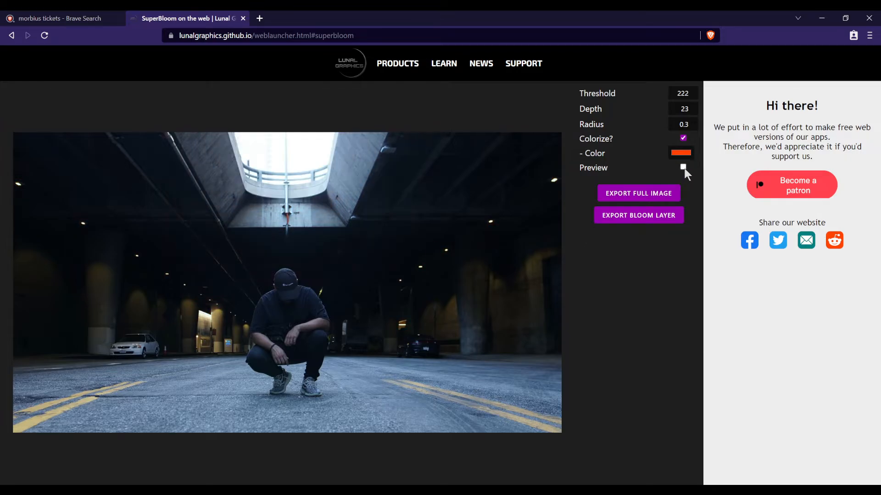
{"action": "left_click", "coordinate": [683, 167]}
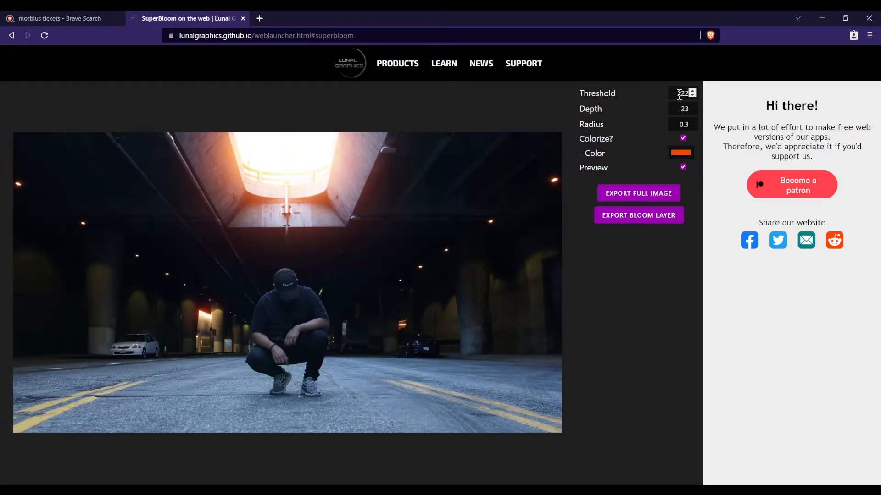
Turn off the preview and raise the bloom Radius to 1.3
{"action": "left_click", "coordinate": [680, 95]}
{"action": "left_click", "coordinate": [680, 110]}
{"action": "left_click", "coordinate": [682, 129]}
{"action": "left_click", "coordinate": [683, 167]}
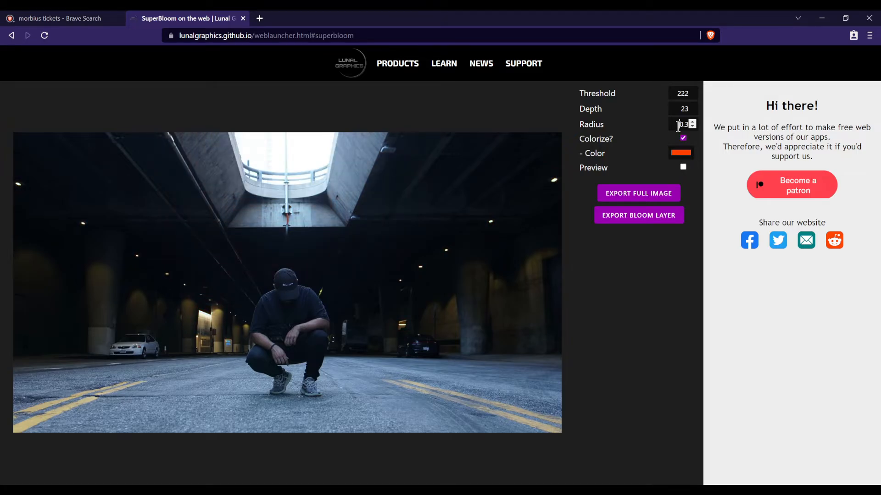
{"action": "scroll", "coordinate": [678, 126], "scroll_direction": "up", "scroll_amount": 1}
{"action": "scroll", "coordinate": [678, 127], "scroll_direction": "up", "scroll_amount": 7}
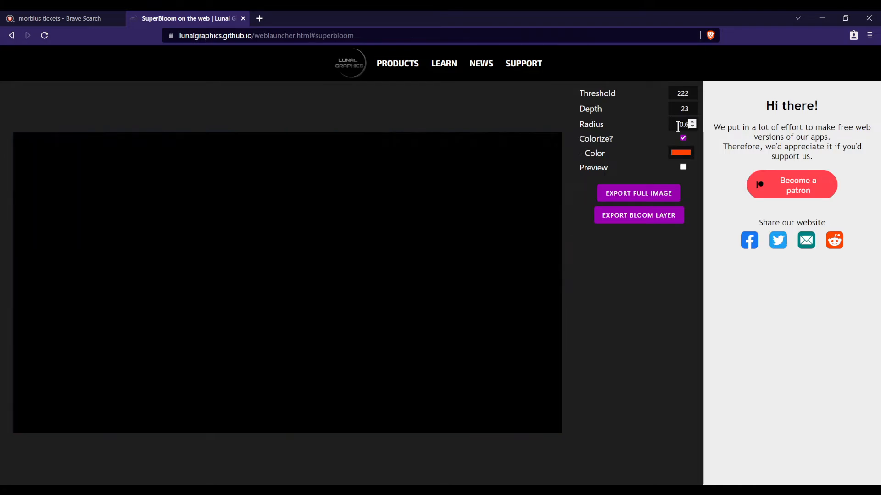
{"action": "scroll", "coordinate": [678, 126], "scroll_direction": "up", "scroll_amount": 1}
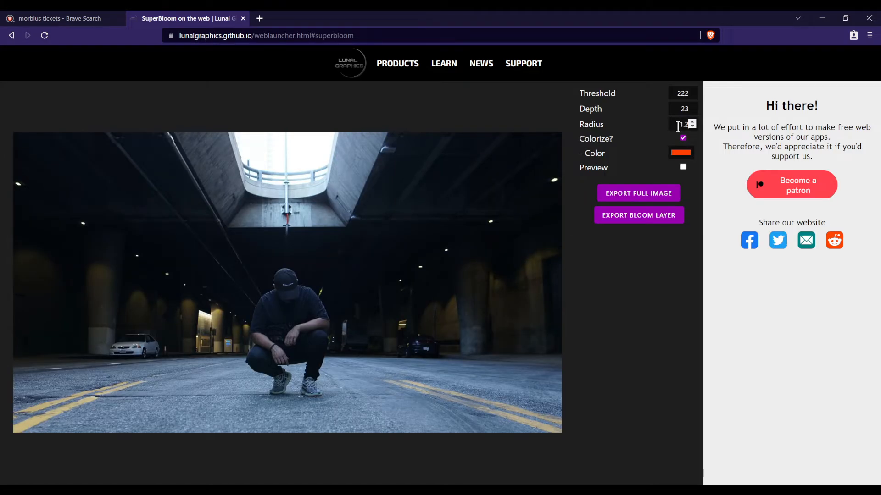
Set the bloom Threshold to 210 and turn the preview back on
{"action": "double_click", "coordinate": [677, 111]}
{"action": "double_click", "coordinate": [683, 93]}
{"action": "type", "text": "210"}
{"action": "left_click", "coordinate": [683, 167]}
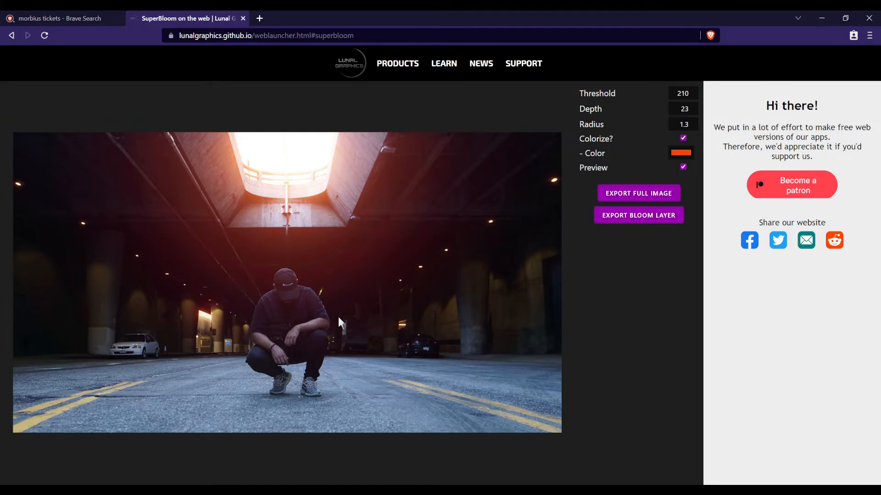
Export the bloom layer, and export it again with the bloom Radius set to 0.3
{"action": "left_click", "coordinate": [613, 214]}
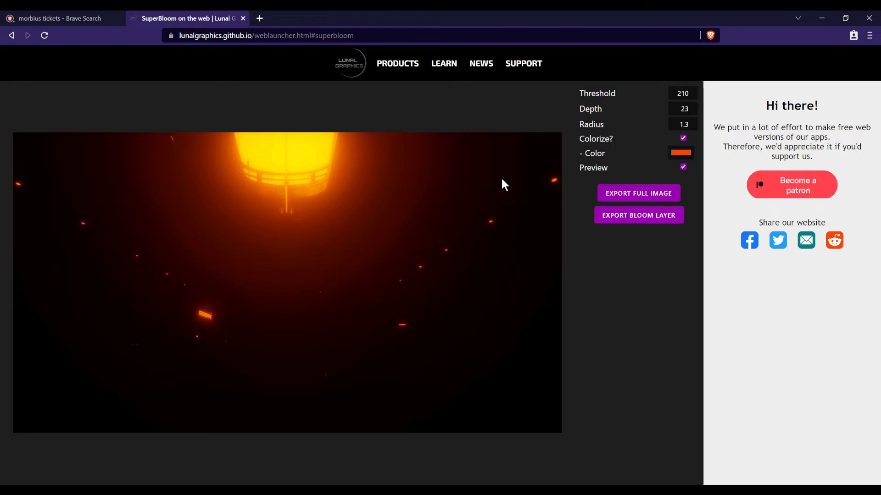
{"action": "double_click", "coordinate": [684, 124]}
{"action": "type", "text": "0.3"}
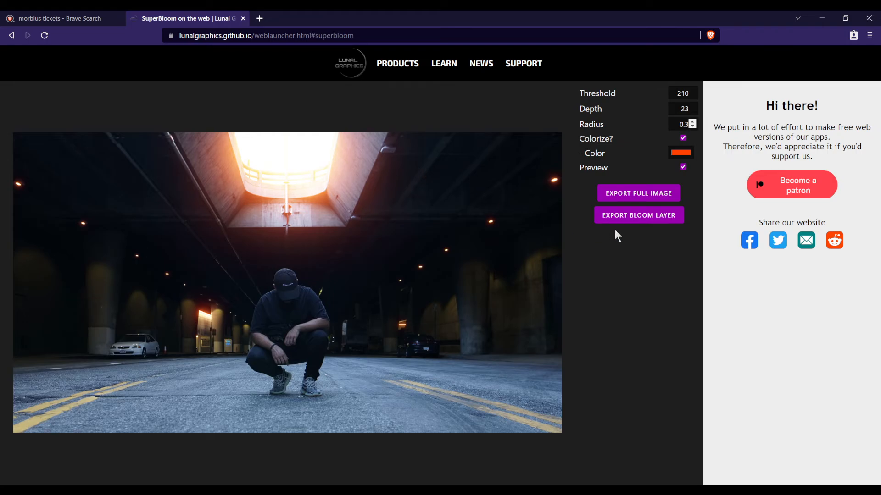
{"action": "left_click", "coordinate": [645, 221]}
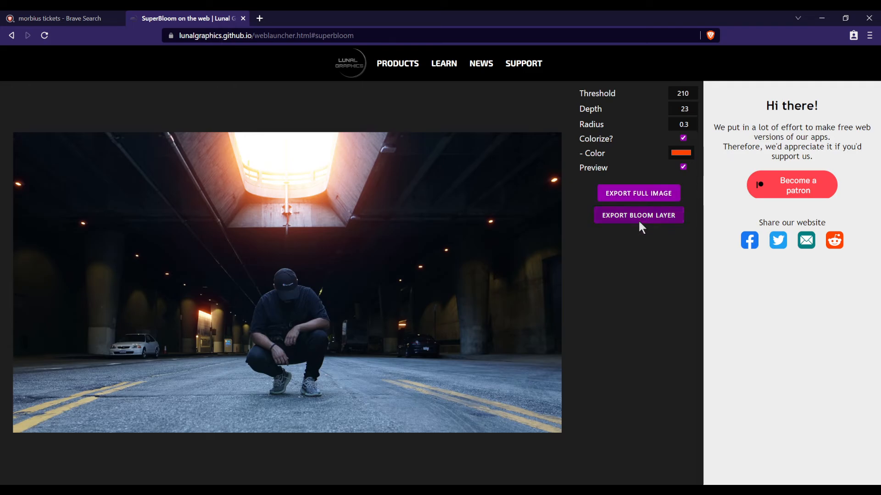
{"action": "left_click", "coordinate": [636, 221]}
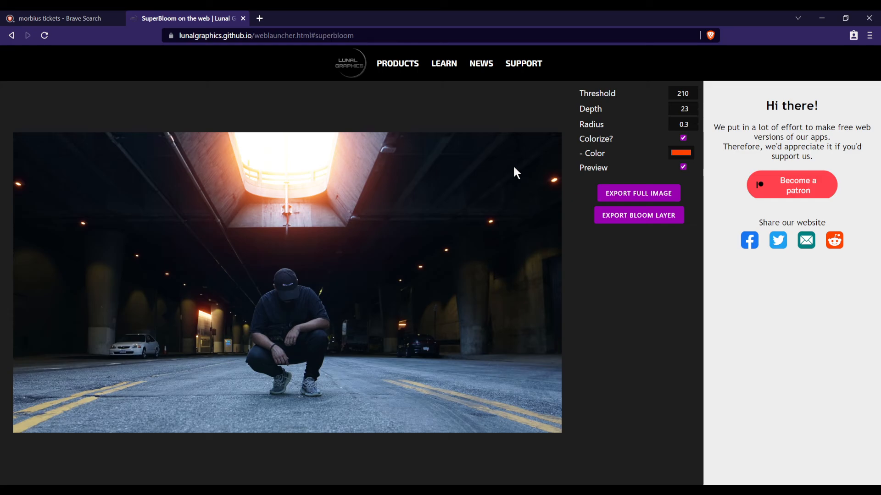
{"action": "mouse_move", "coordinate": [517, 77]}
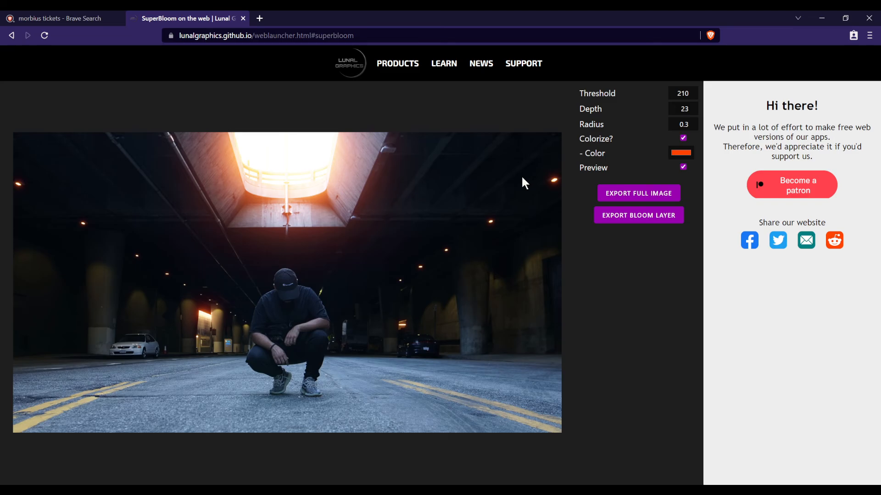
{"action": "mouse_move", "coordinate": [541, 61]}
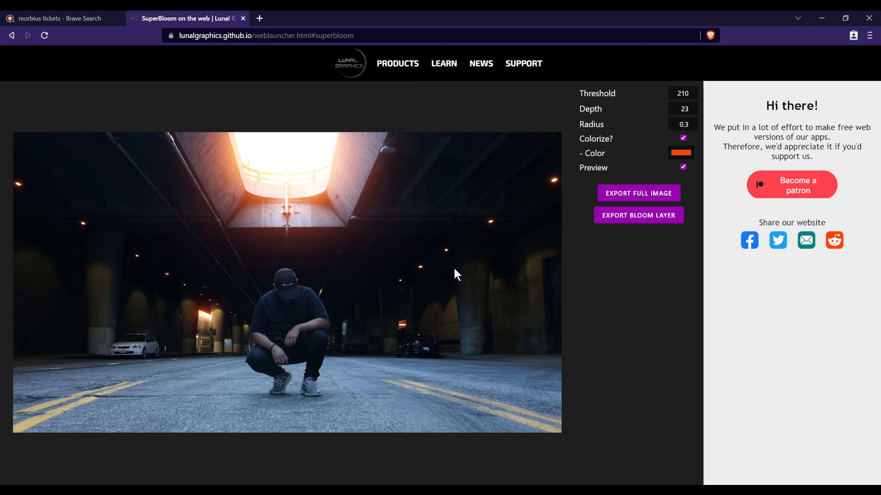
{"action": "left_click", "coordinate": [323, 489]}
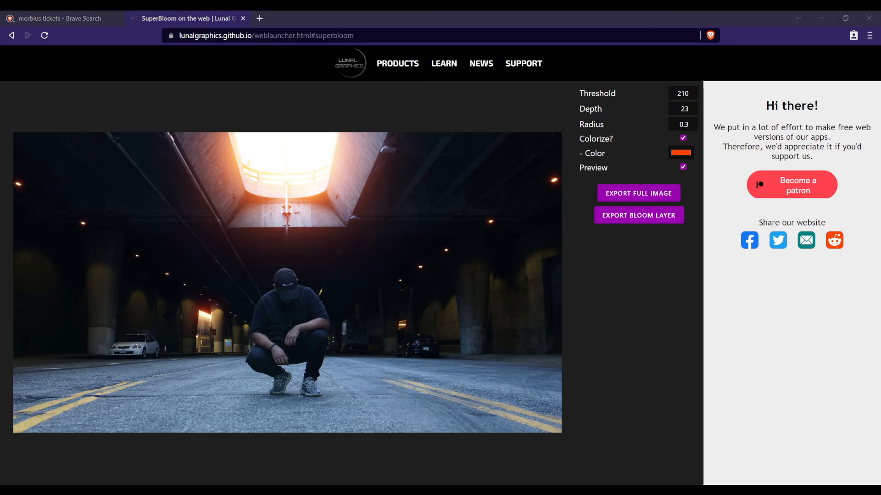